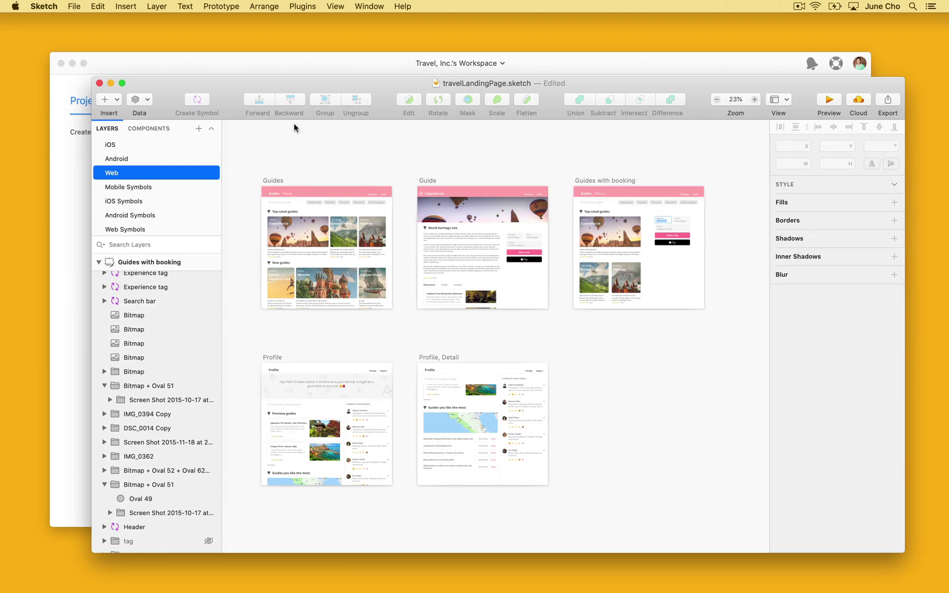
# - Marquee-select the Guides, Guide and Guides with booking artboards, browsing then dismissing the Zeplin plugin menu
pyautogui.click(312, 9)
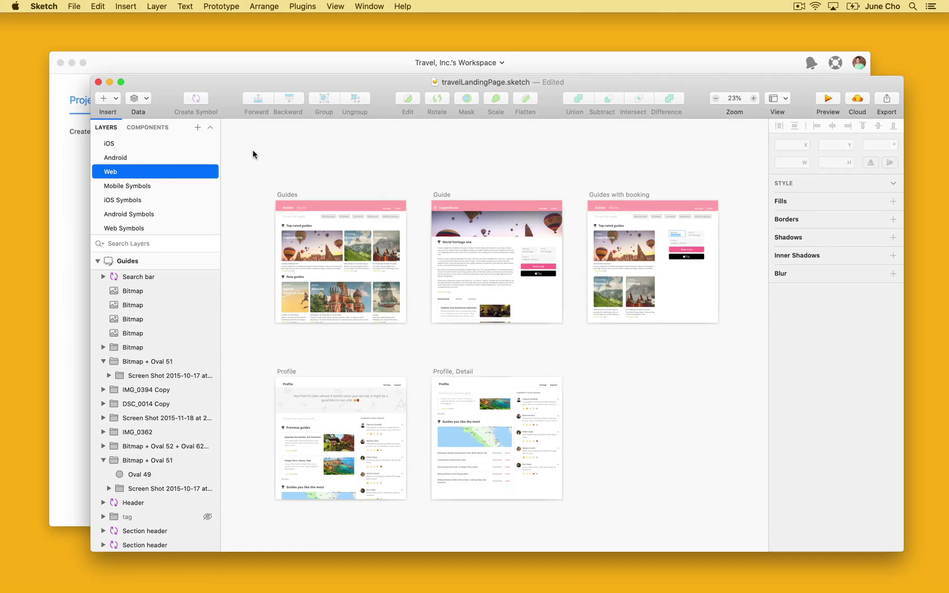
pyautogui.moveTo(254, 153); pyautogui.dragTo(726, 361)
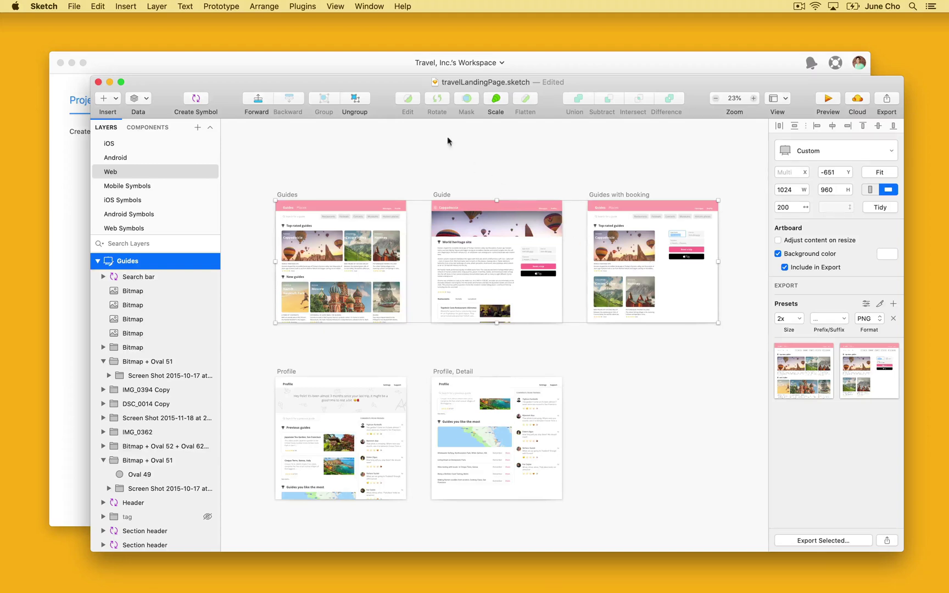
pyautogui.click(312, 8)
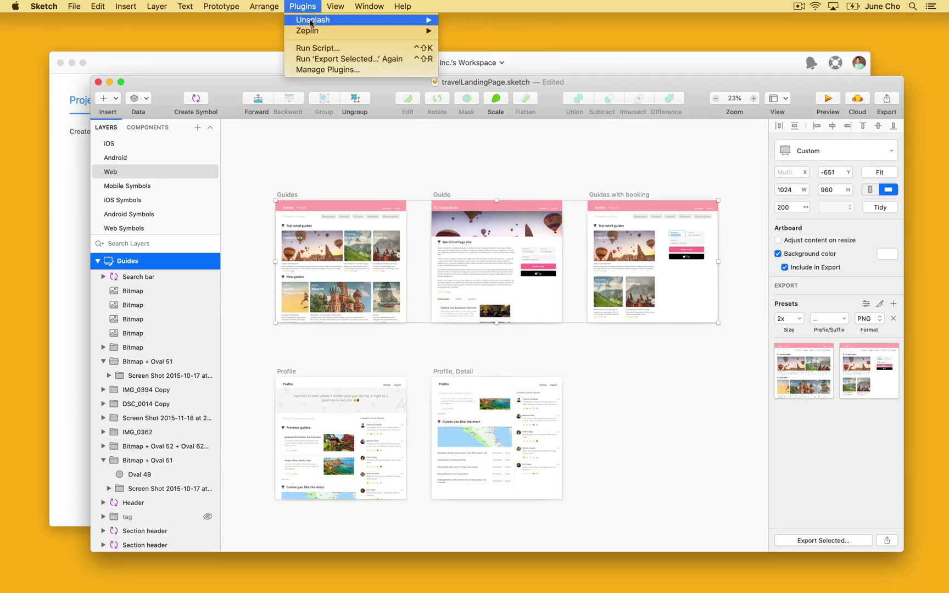
pyautogui.moveTo(308, 31)
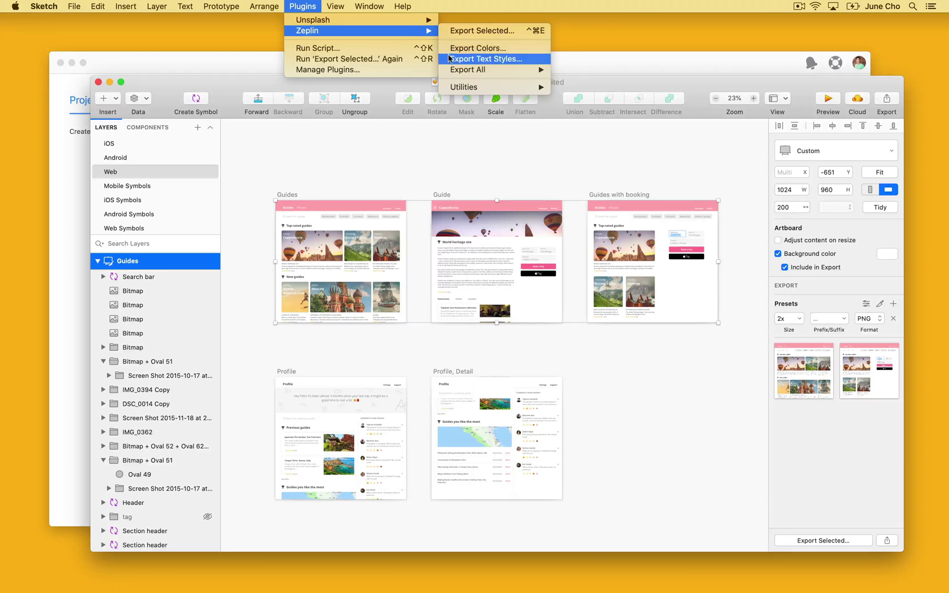
pyautogui.moveTo(467, 70)
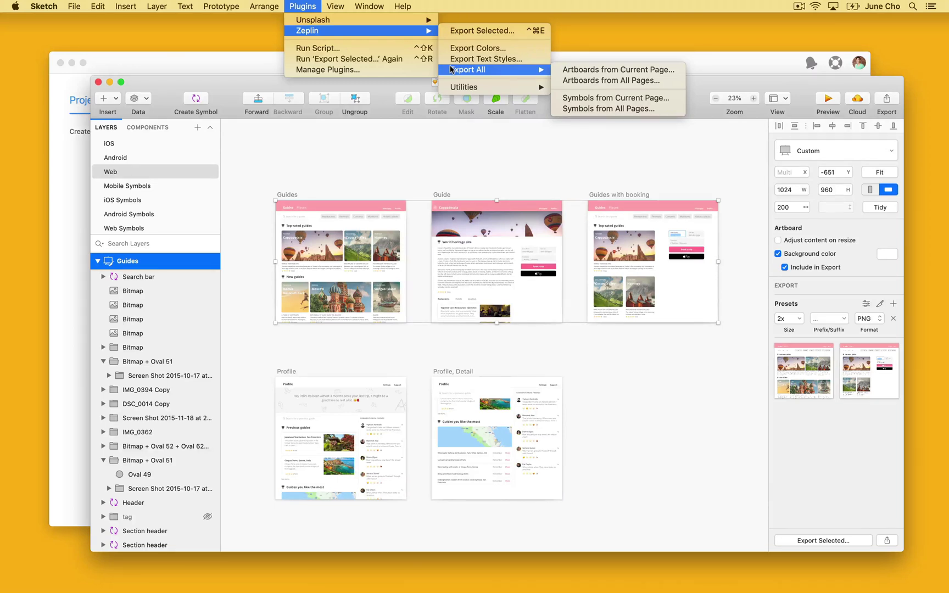
pyautogui.click(447, 141)
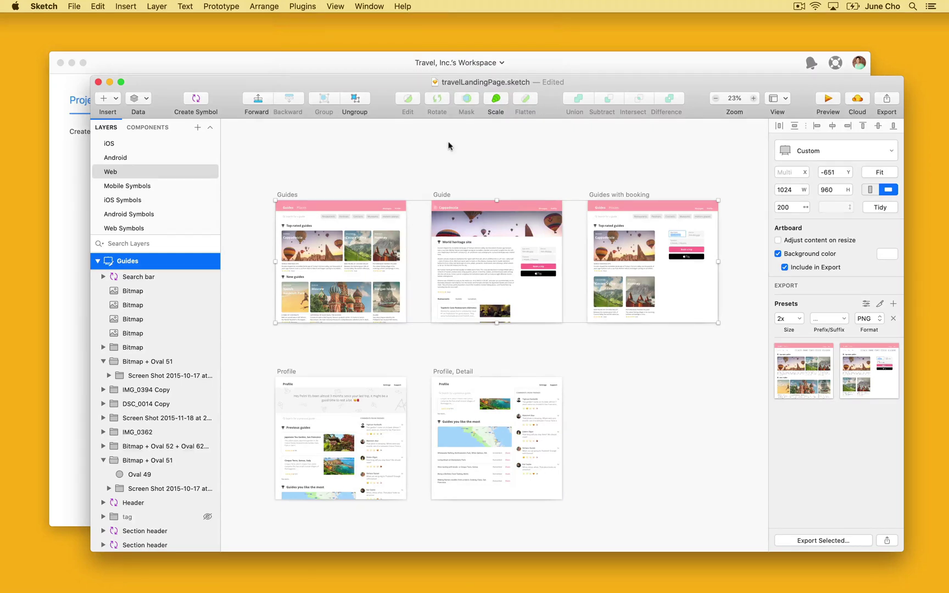
# - Export the three selected artboards to the Travel, Web project and clear the upload list
pyautogui.press('ctrl+super+e')
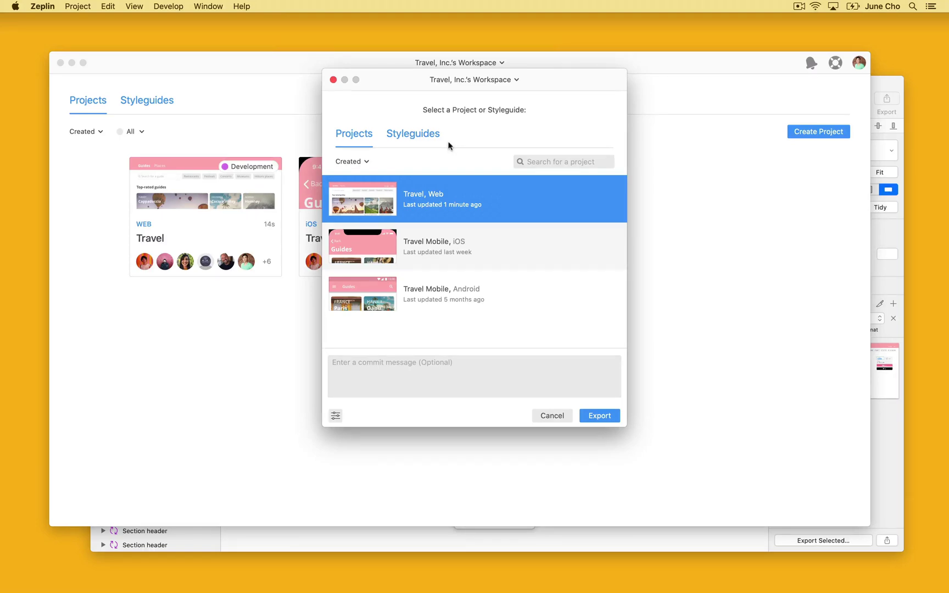
pyautogui.click(590, 414)
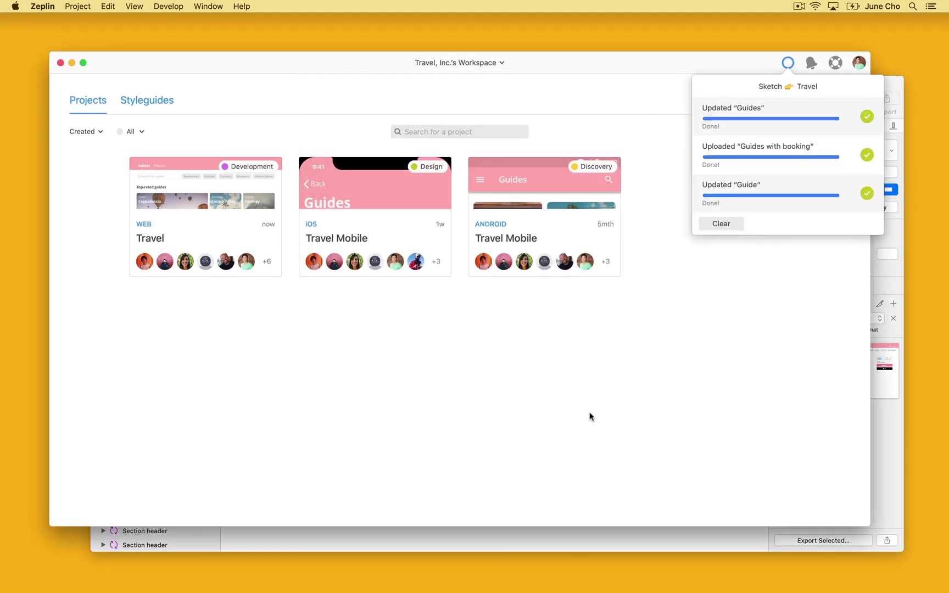
pyautogui.click(725, 228)
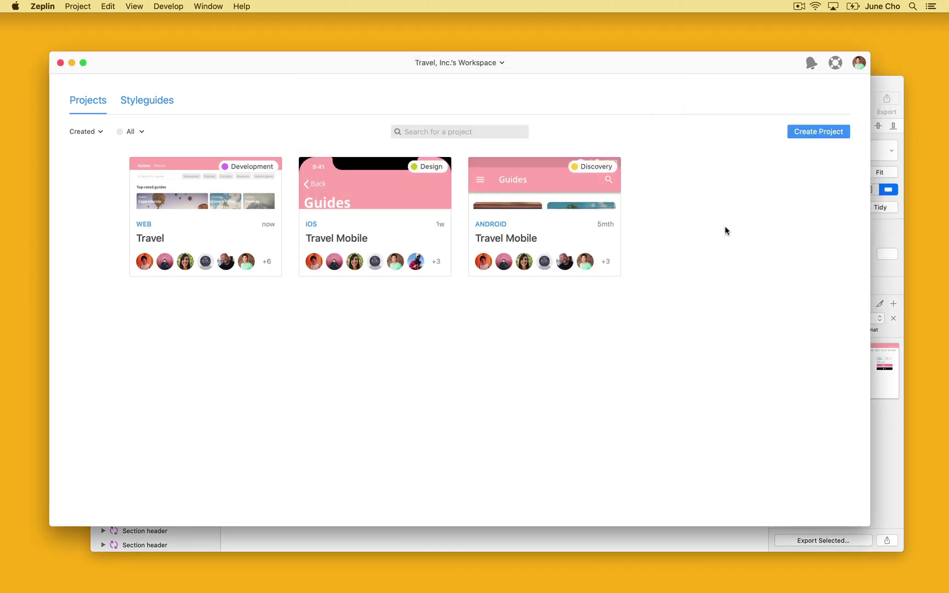
# - Open Guides with booking in Travel, Web and inspect the description and WORLD HERITAGE SITE text specs
pyautogui.click(236, 220)
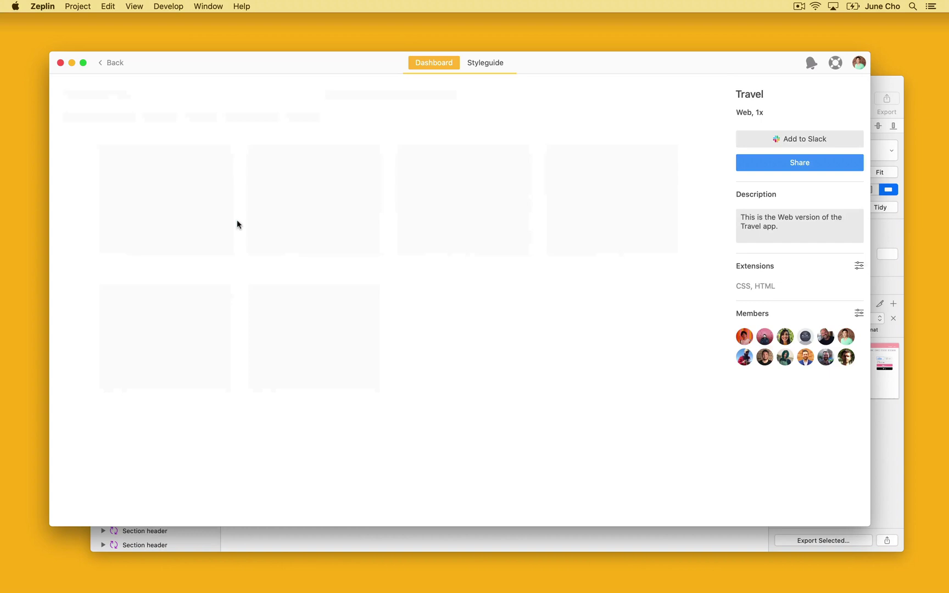
pyautogui.doubleClick(223, 220)
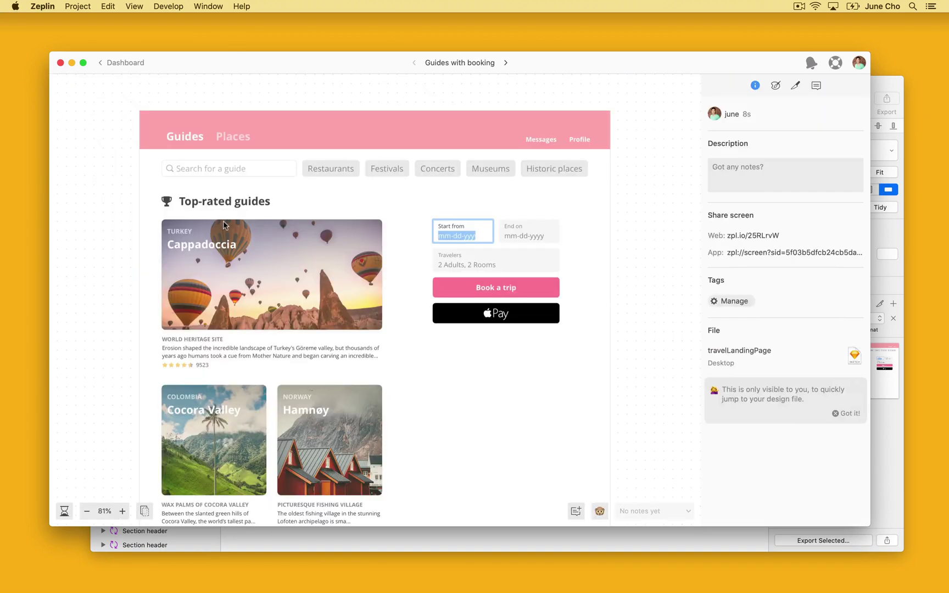
pyautogui.click(219, 352)
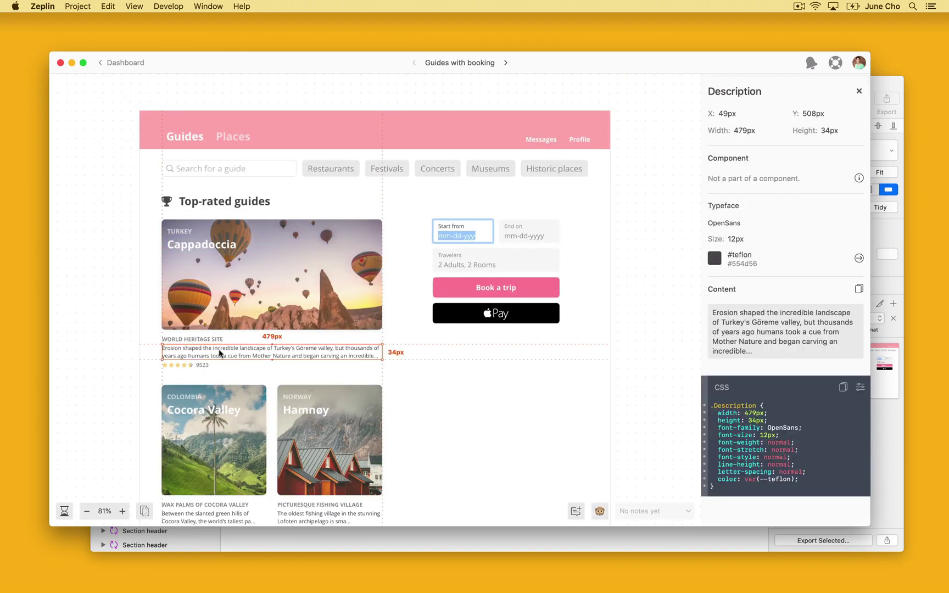
pyautogui.click(214, 341)
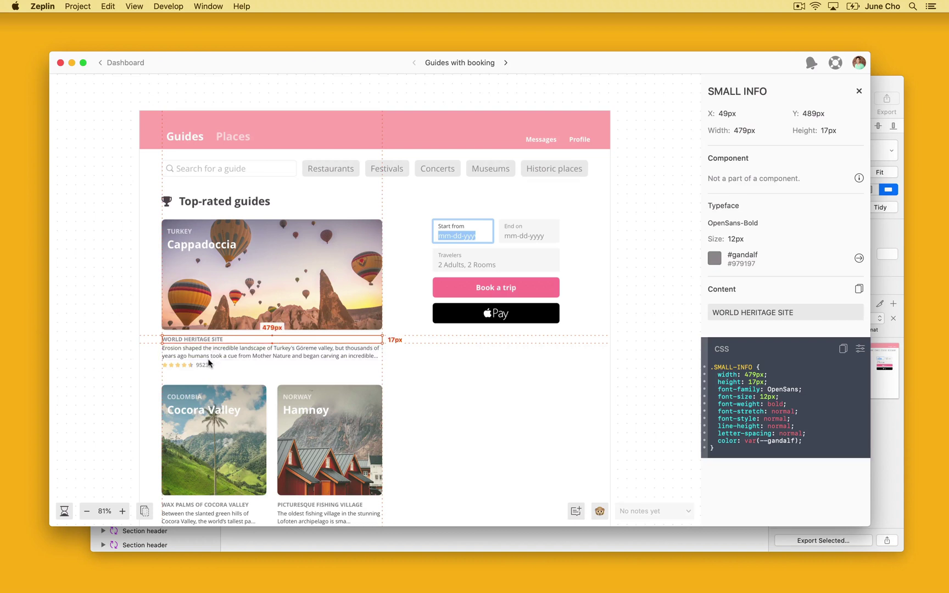
pyautogui.click(208, 360)
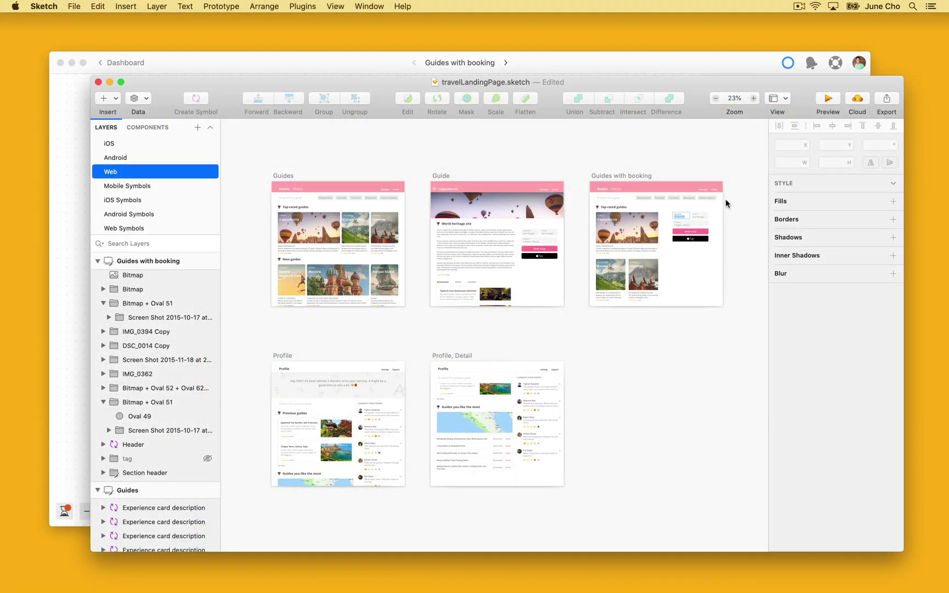
pyautogui.scroll(2, 726, 204)
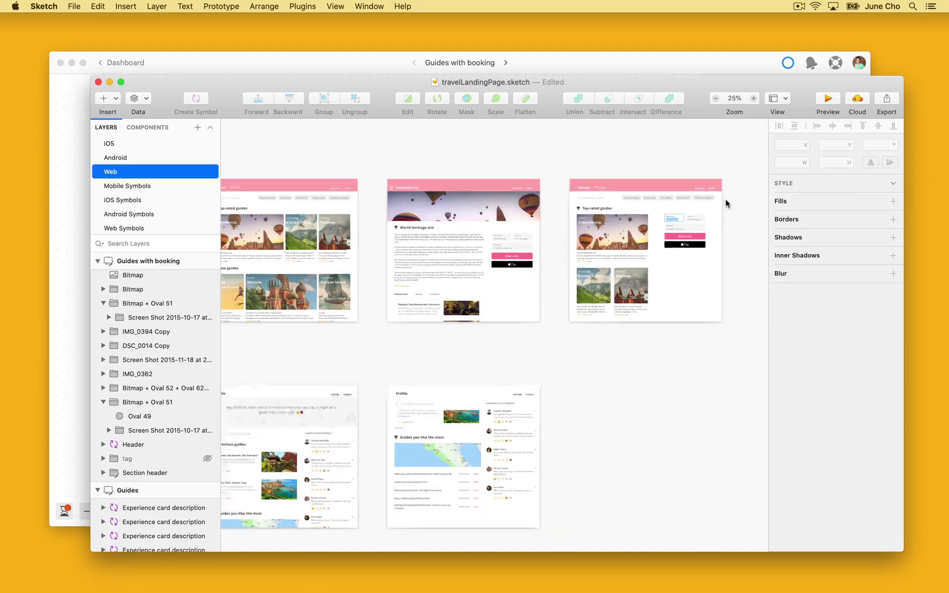
pyautogui.scroll(2, 726, 204)
pyautogui.scroll(2, 726, 203)
pyautogui.scroll(2, 726, 204)
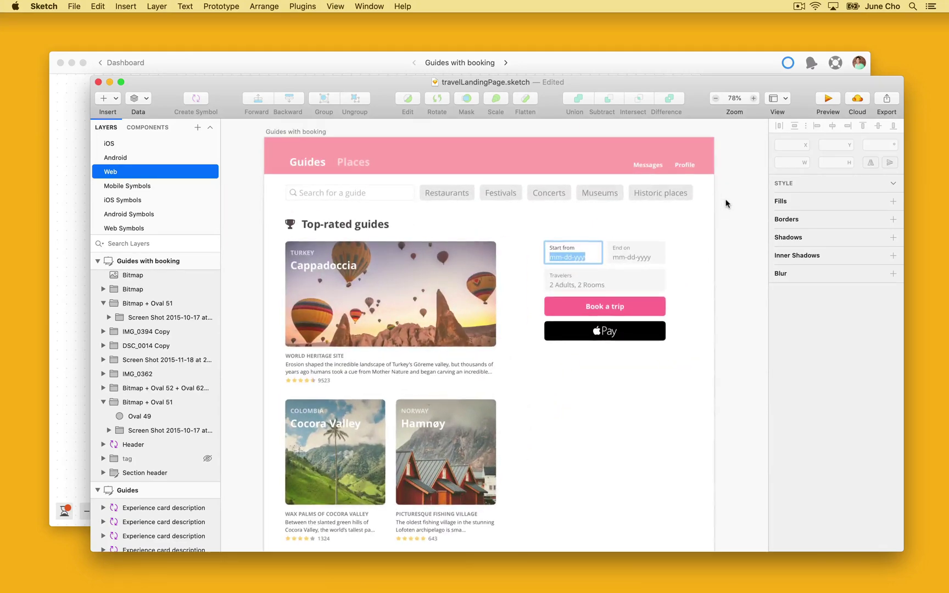
# - Add an export setting to the trophy icon beside Top-rated guides and save travelLandingPage
pyautogui.doubleClick(289, 224)
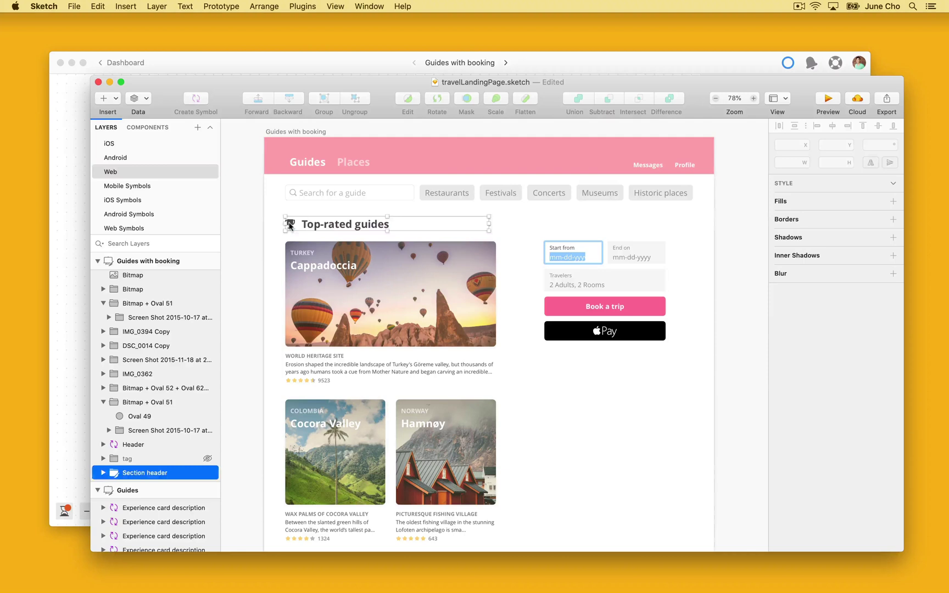
pyautogui.scroll(-2, 809, 492)
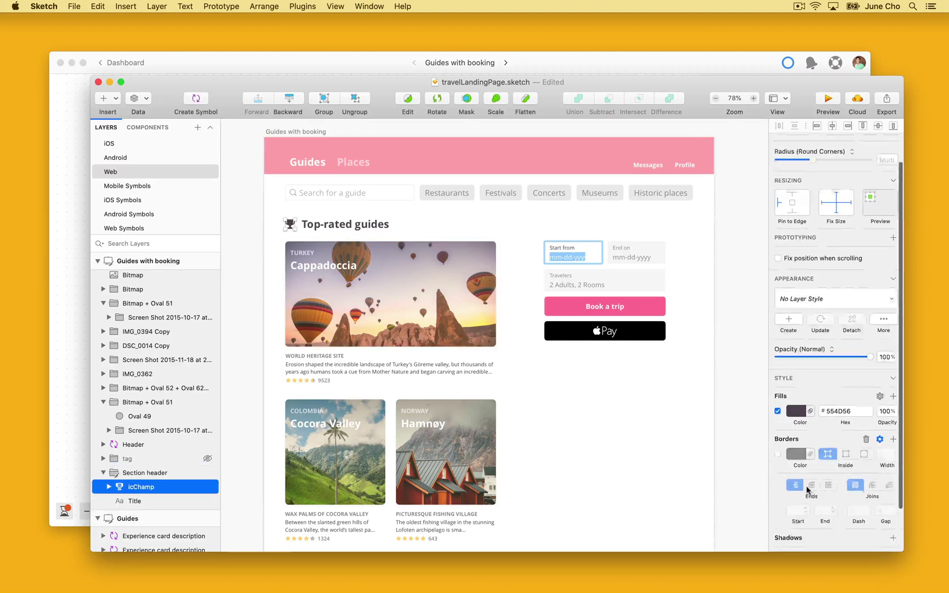
pyautogui.scroll(-2, 809, 492)
pyautogui.click(892, 543)
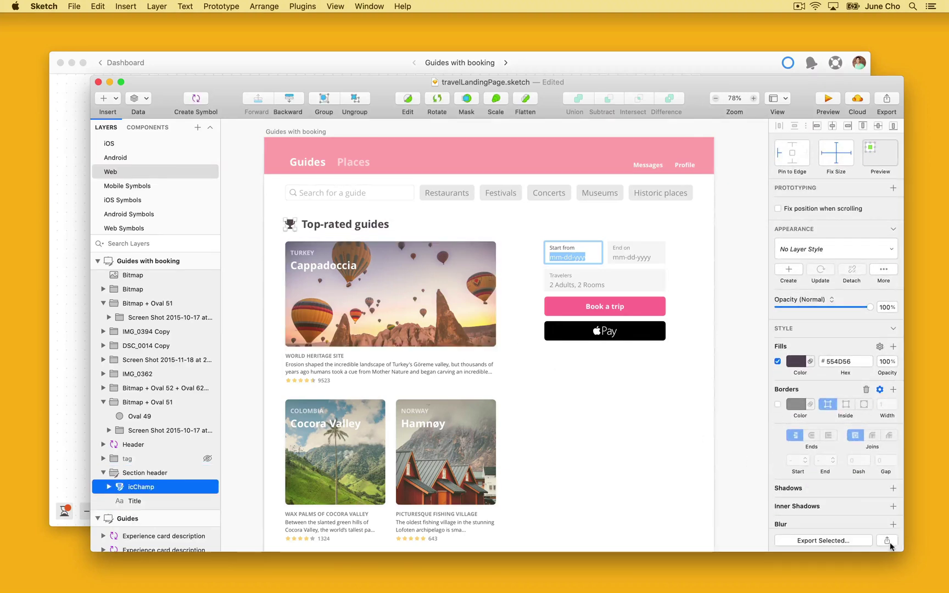
pyautogui.press('super+s')
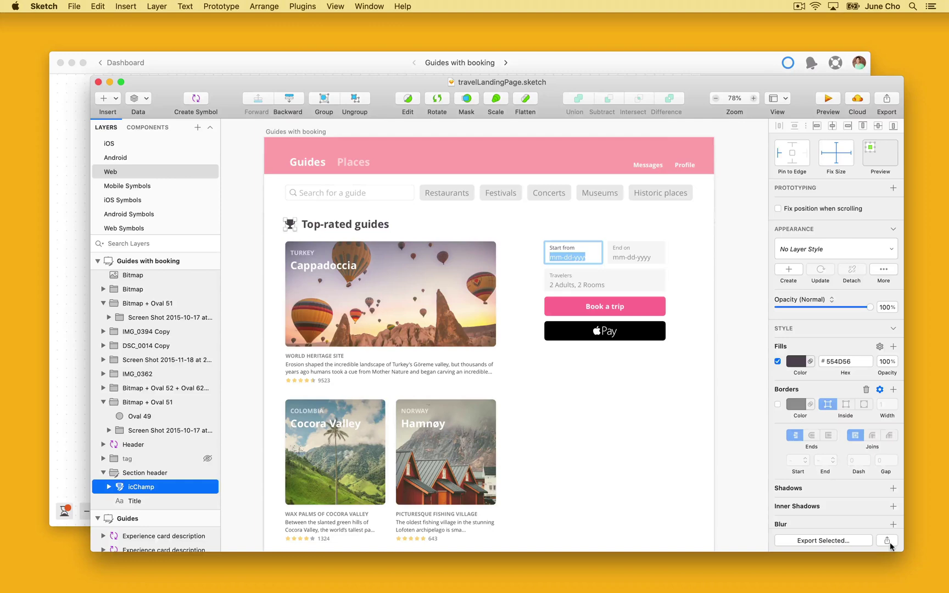
# - Re-export the selected Guides with booking artboard to the Travel, Web project
pyautogui.click(312, 133)
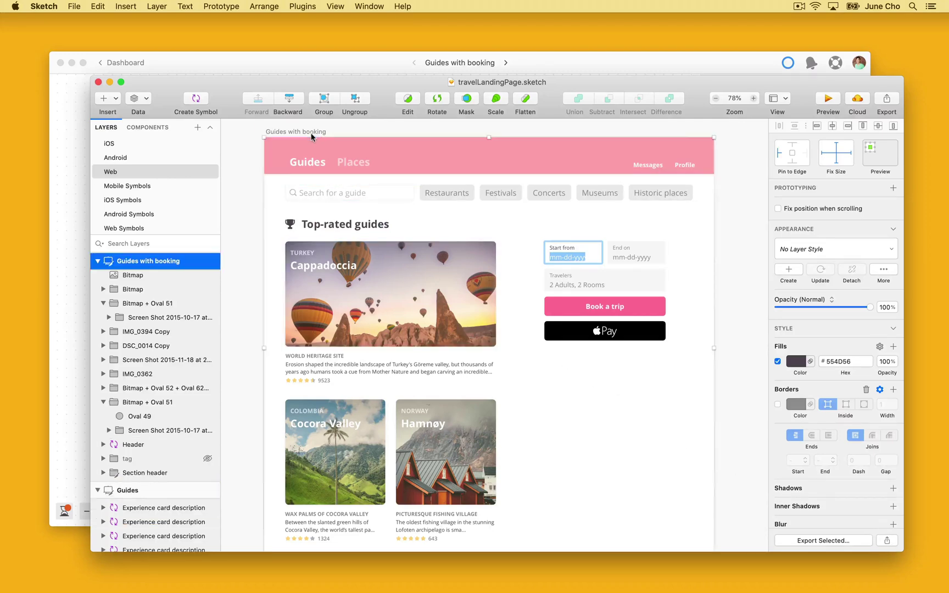
pyautogui.press('super+e')
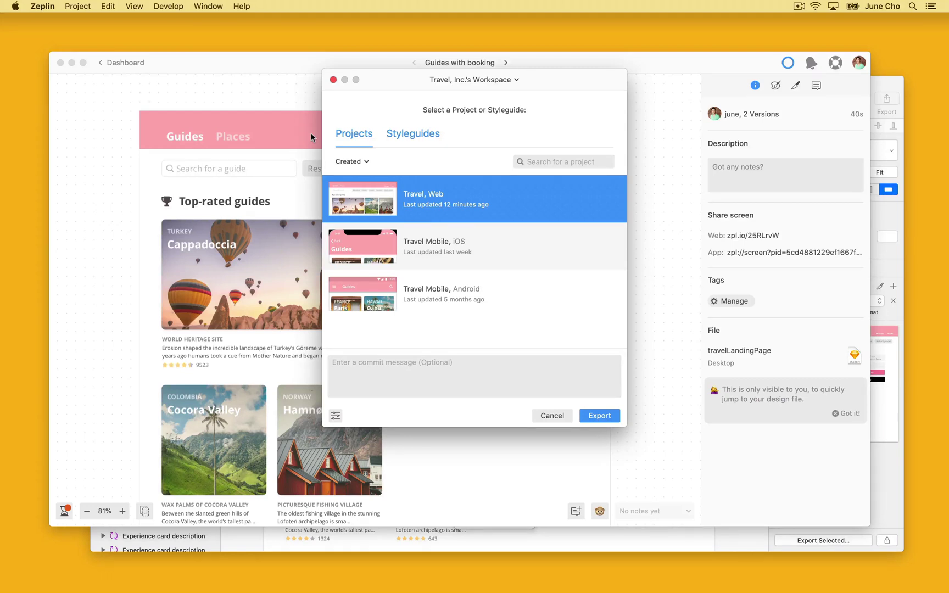
pyautogui.click(611, 417)
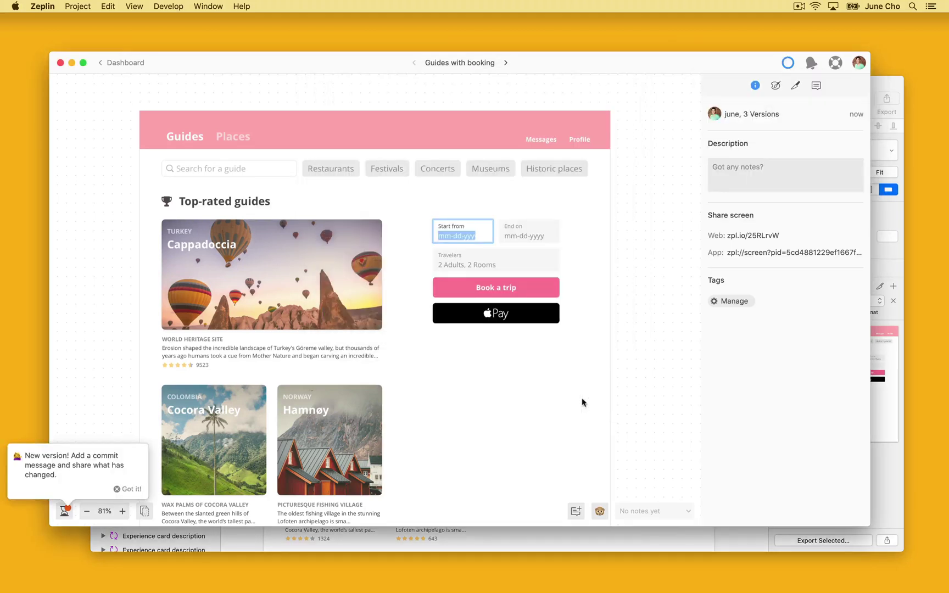
# - Inspect the trophy icon's ic-champ assets and CSS in the Zeplin screen
pyautogui.click(168, 202)
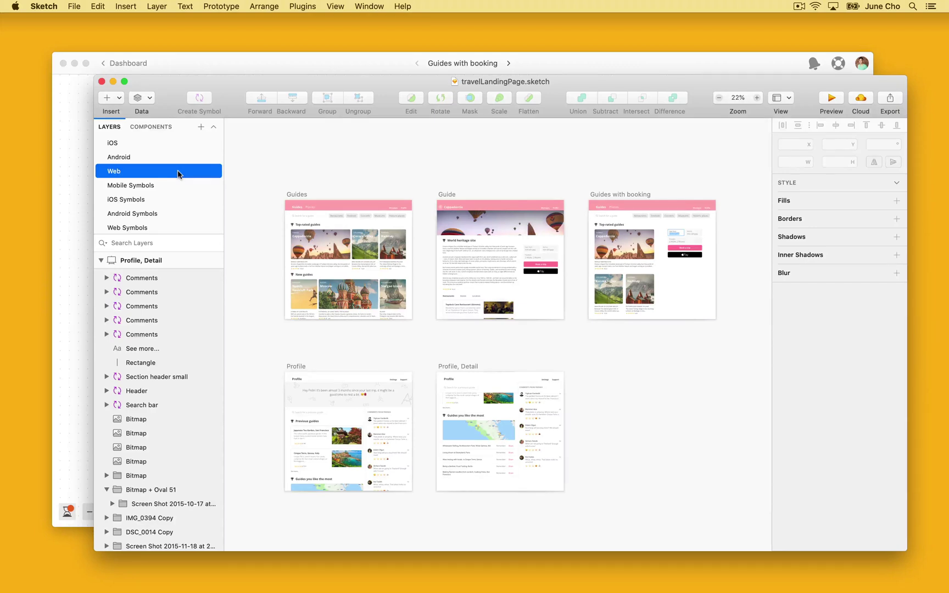
# - On the Web Symbols page, select the button and Apple Pay symbols and start a Zeplin export
pyautogui.click(171, 228)
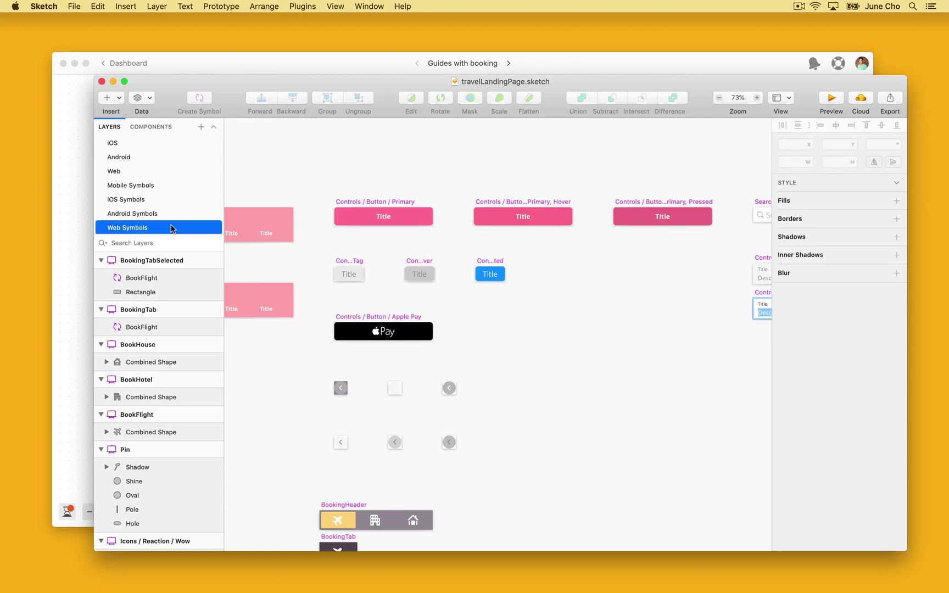
pyautogui.moveTo(310, 177); pyautogui.dragTo(682, 346)
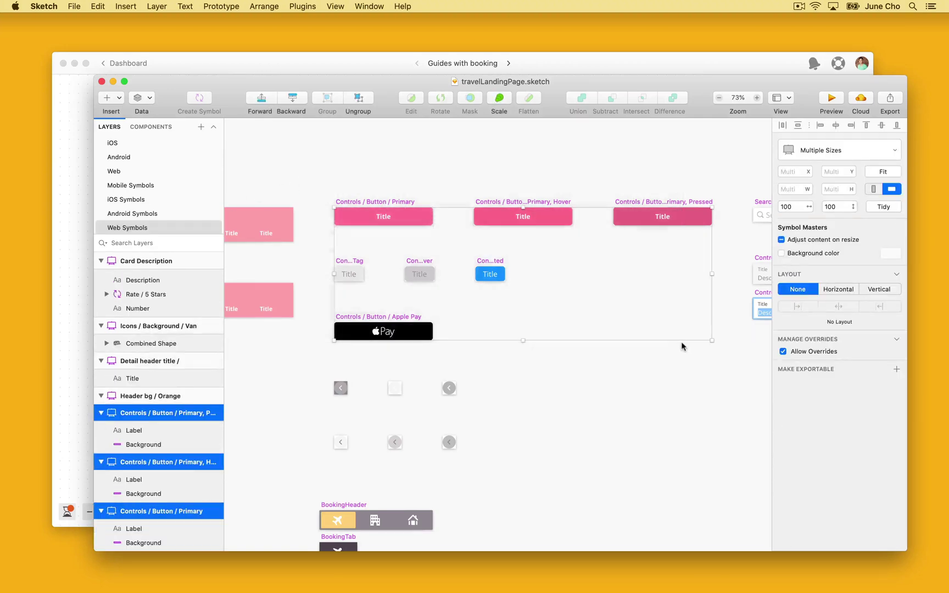
pyautogui.press('ctrl+super+e')
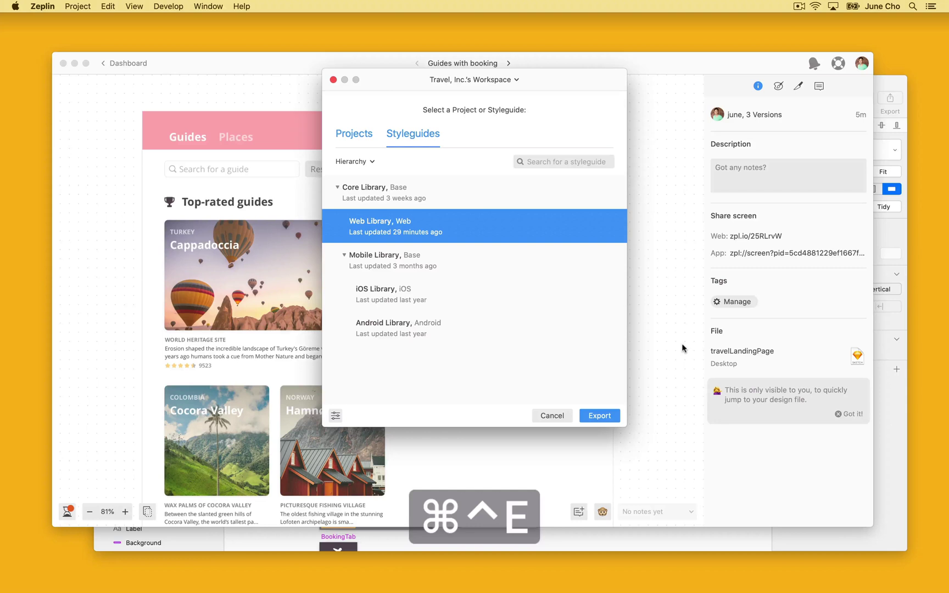
# - Export the selected symbols into the Web Library styleguide and clear the export report
pyautogui.click(598, 415)
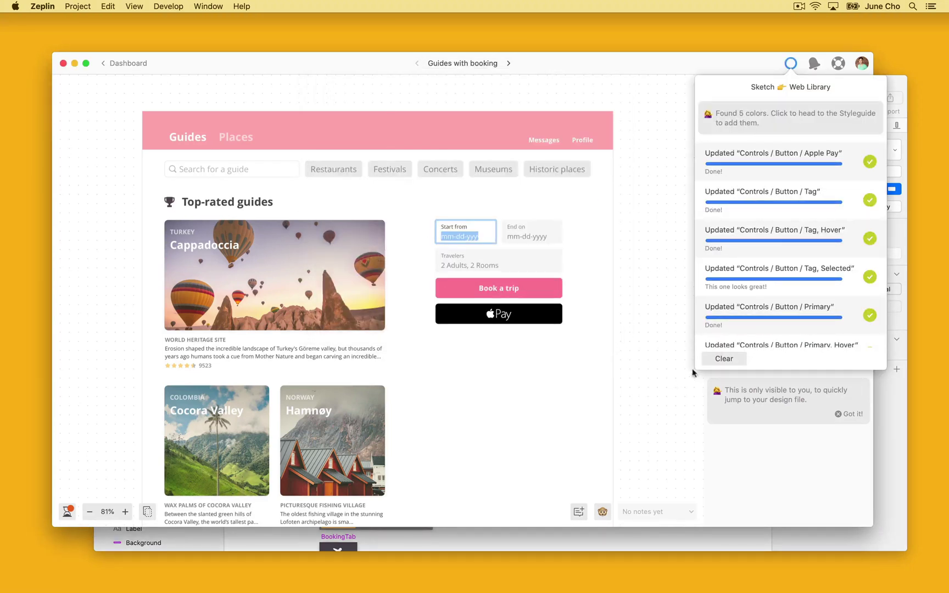
pyautogui.click(716, 361)
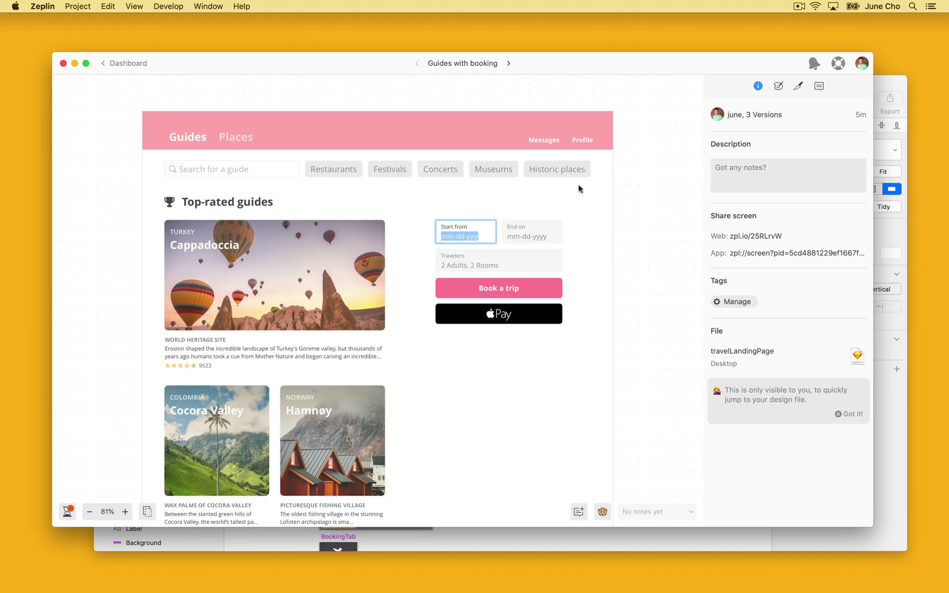
# - Open the Historic places tag's Controls/Button/Tag component and preview the Guides screen listed under Used in
pyautogui.click(565, 168)
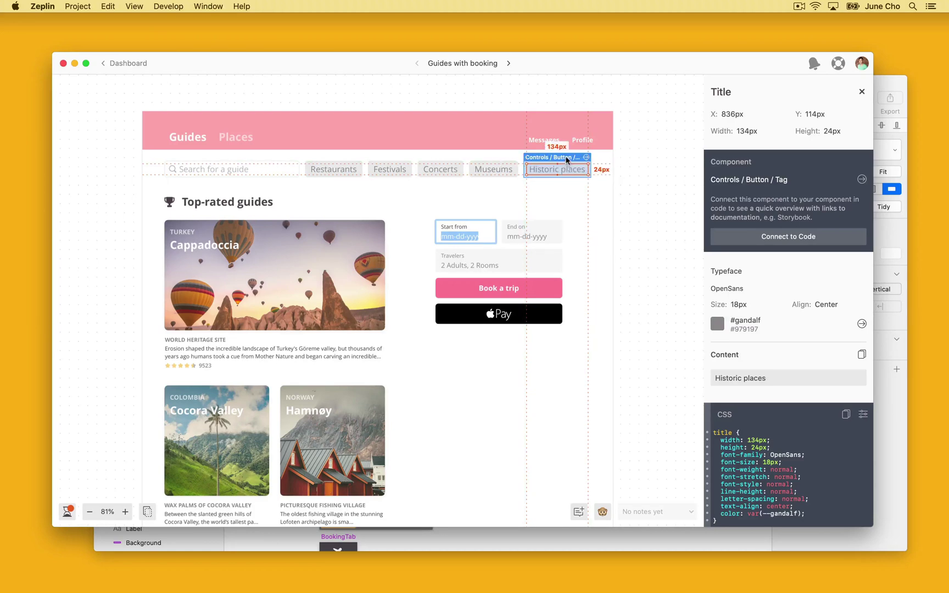
pyautogui.click(566, 159)
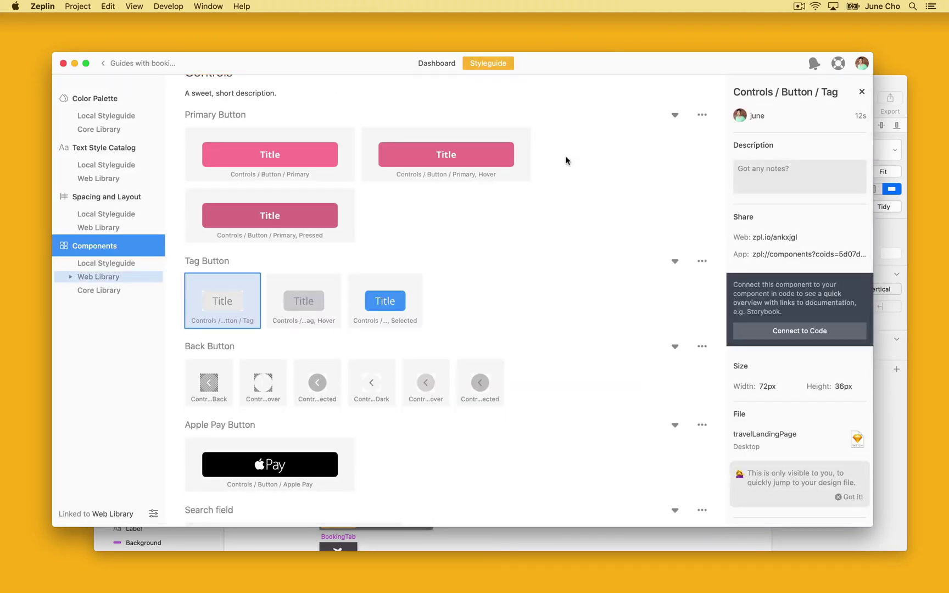
pyautogui.scroll(-3, 773, 268)
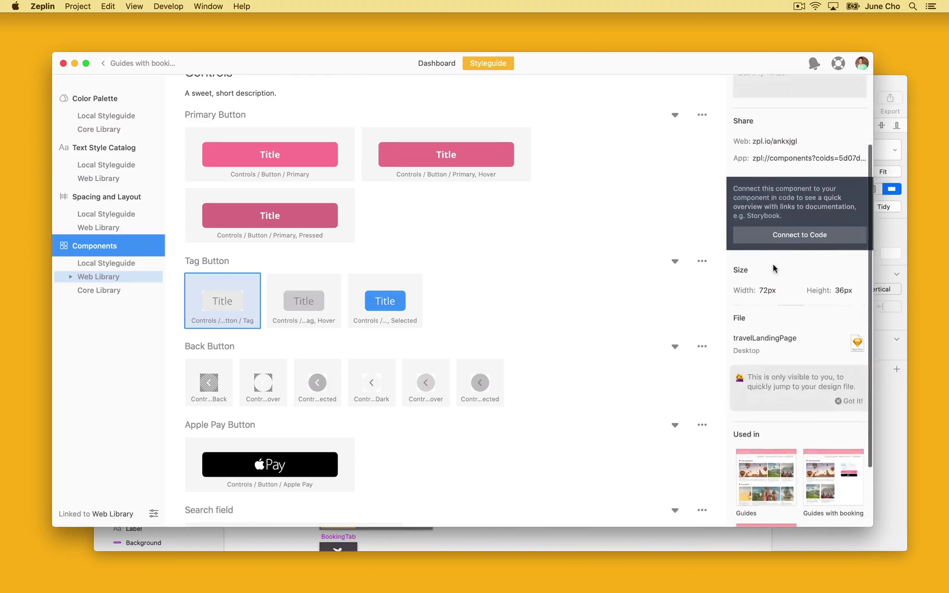
pyautogui.scroll(-2, 774, 268)
pyautogui.click(785, 383)
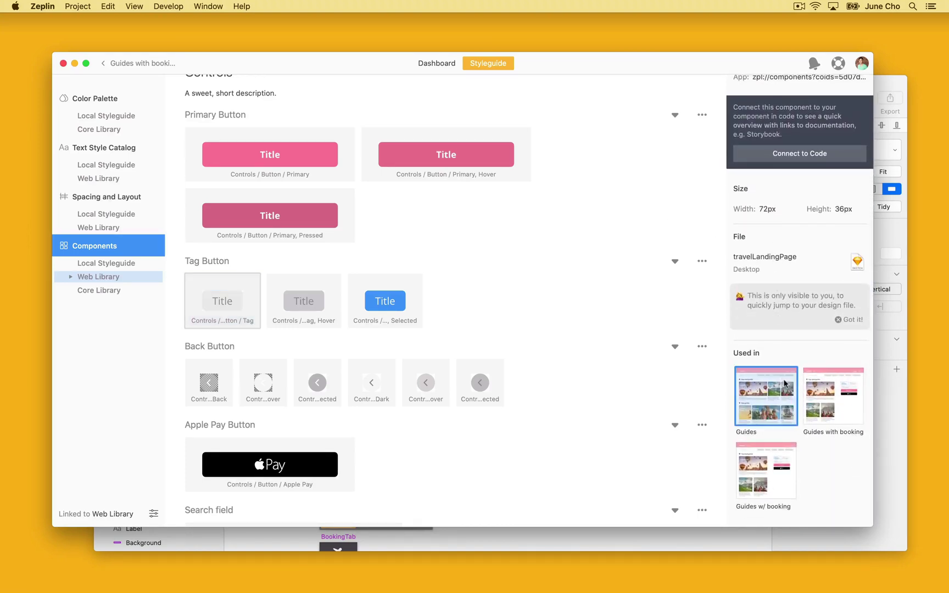
pyautogui.doubleClick(785, 382)
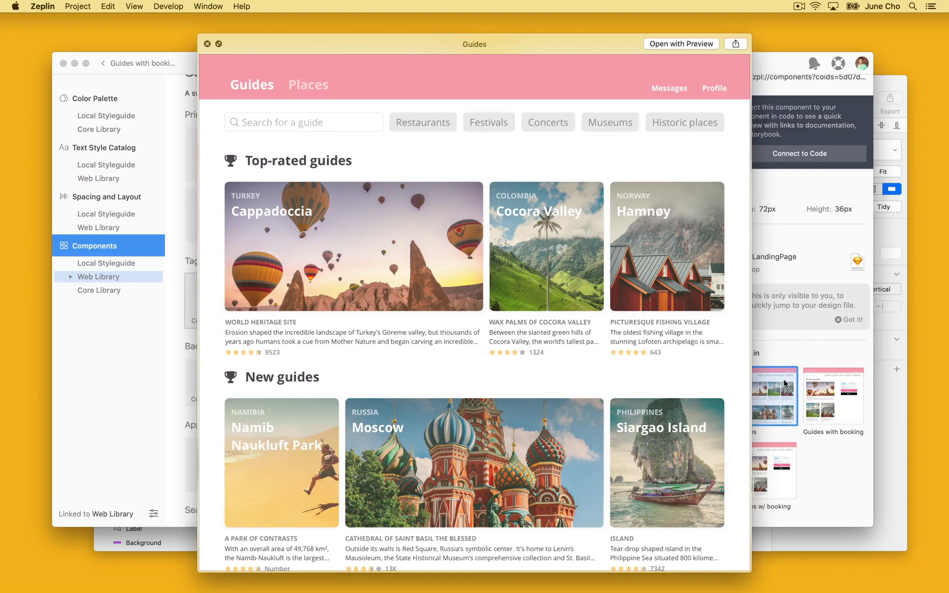
# - Close the Guides preview, then preview and close the Guides w/ booking screen
pyautogui.press('Escape')
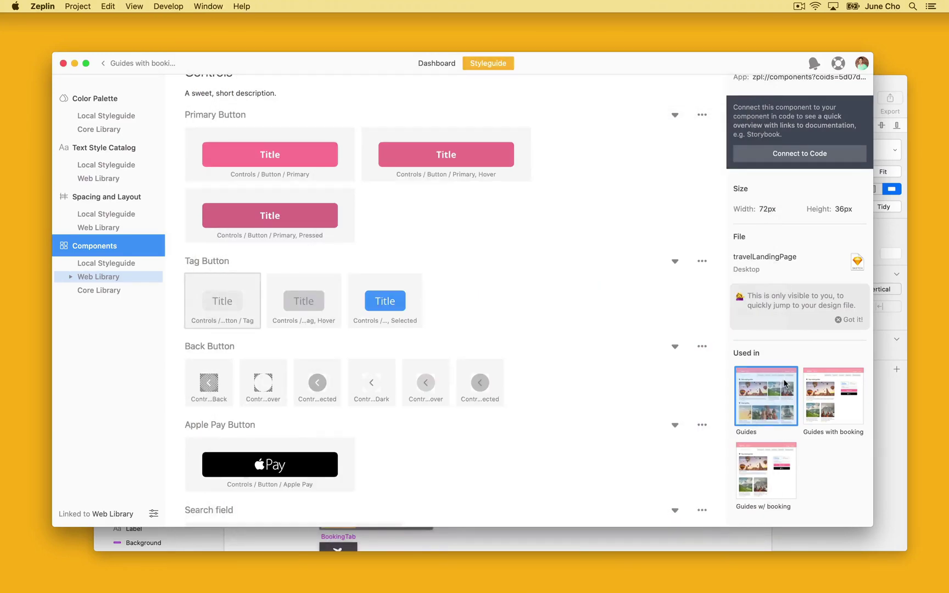
pyautogui.click(782, 448)
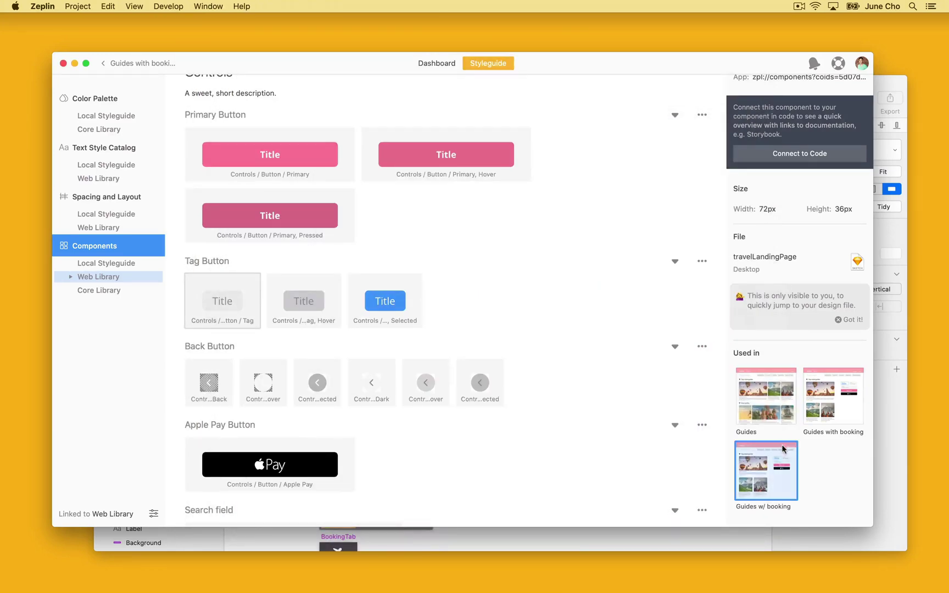
pyautogui.press('space')
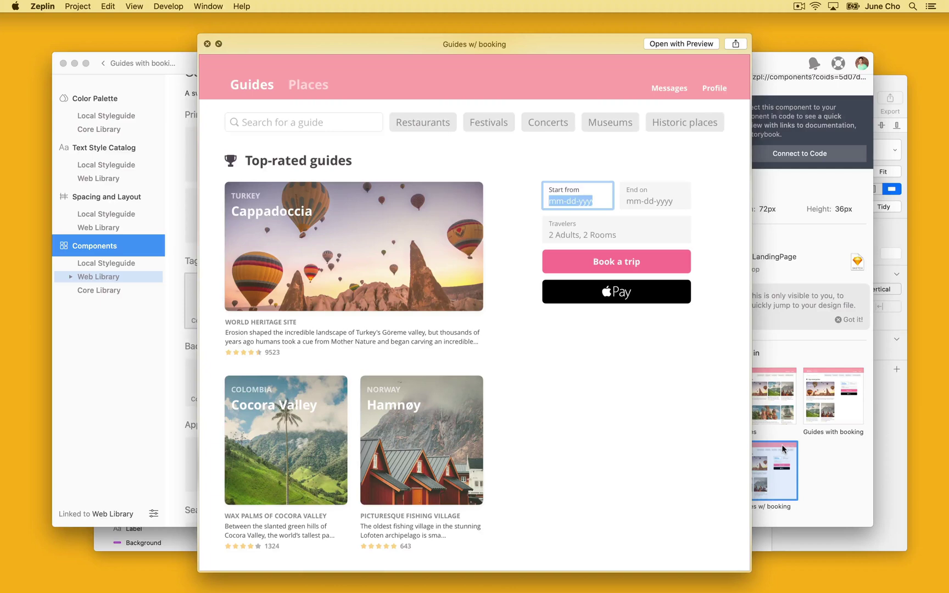
pyautogui.press('space')
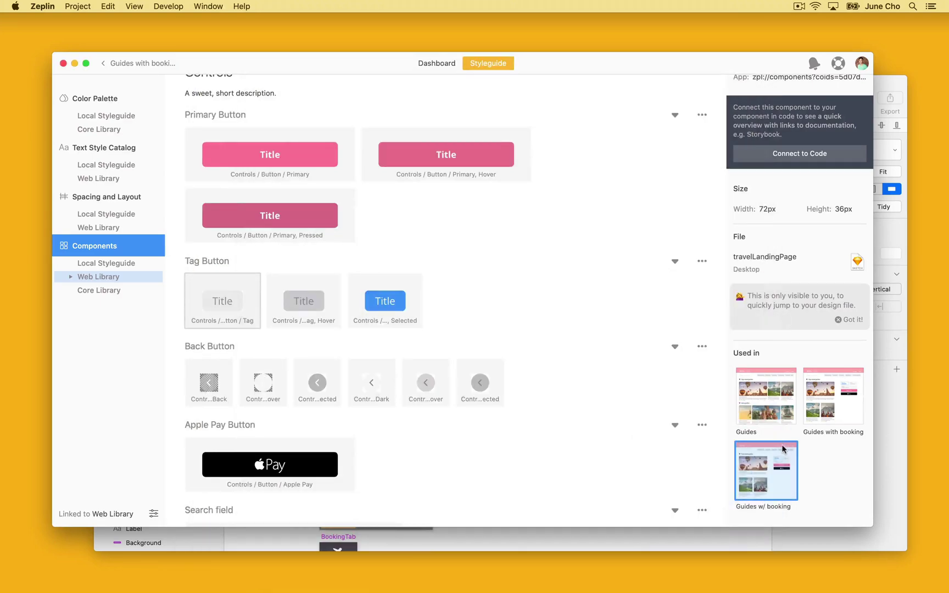